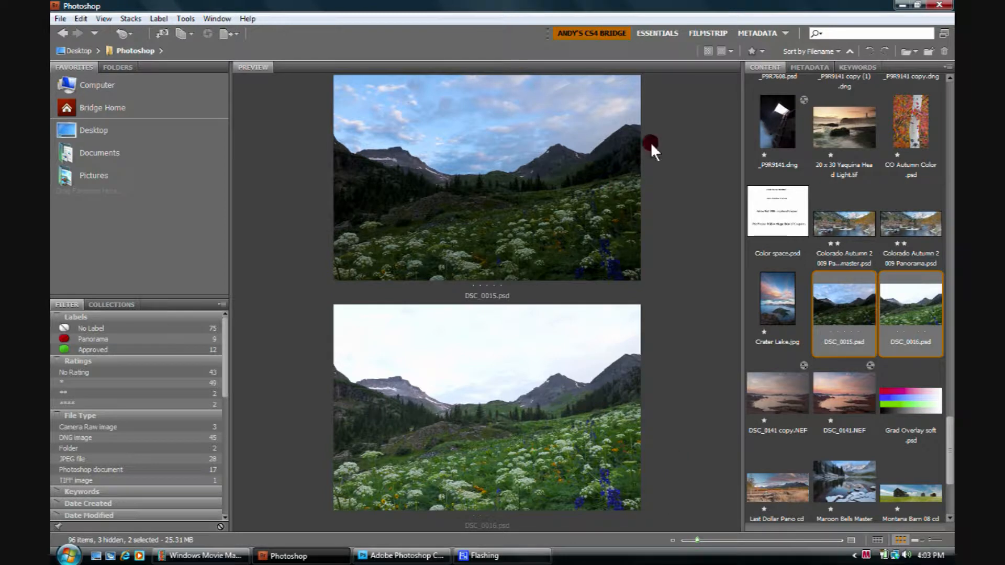
- Load the selected DSC_0015.psd and DSC_0016.psd as layers of one Photoshop document
{"action": "left_click", "coordinate": [699, 132]}
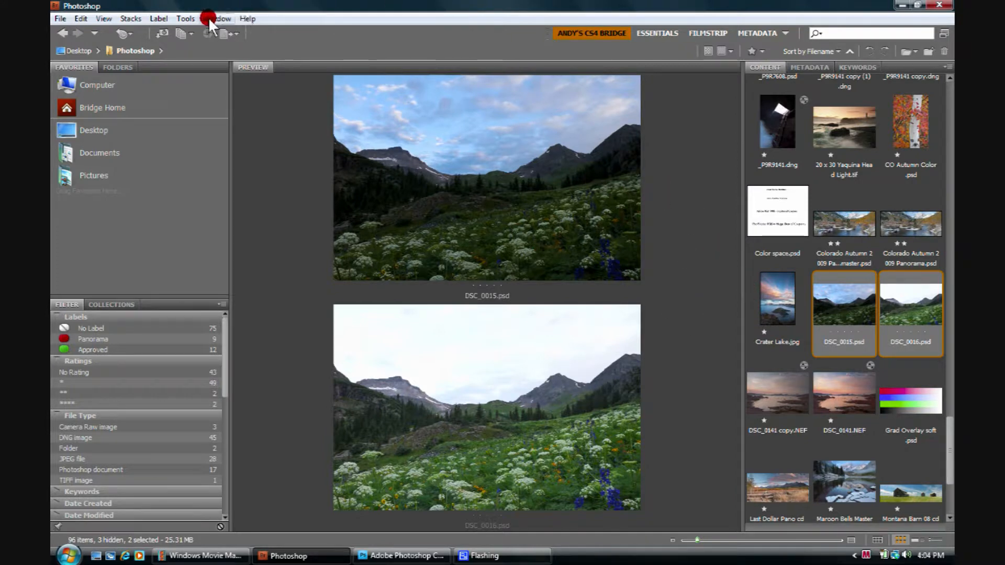
{"action": "left_click", "coordinate": [185, 17]}
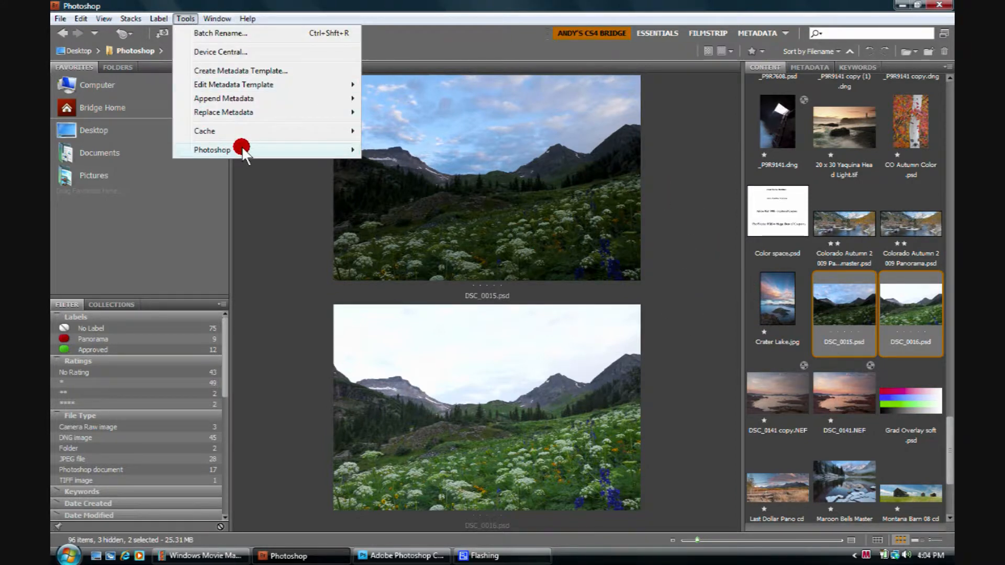
{"action": "mouse_move", "coordinate": [239, 151]}
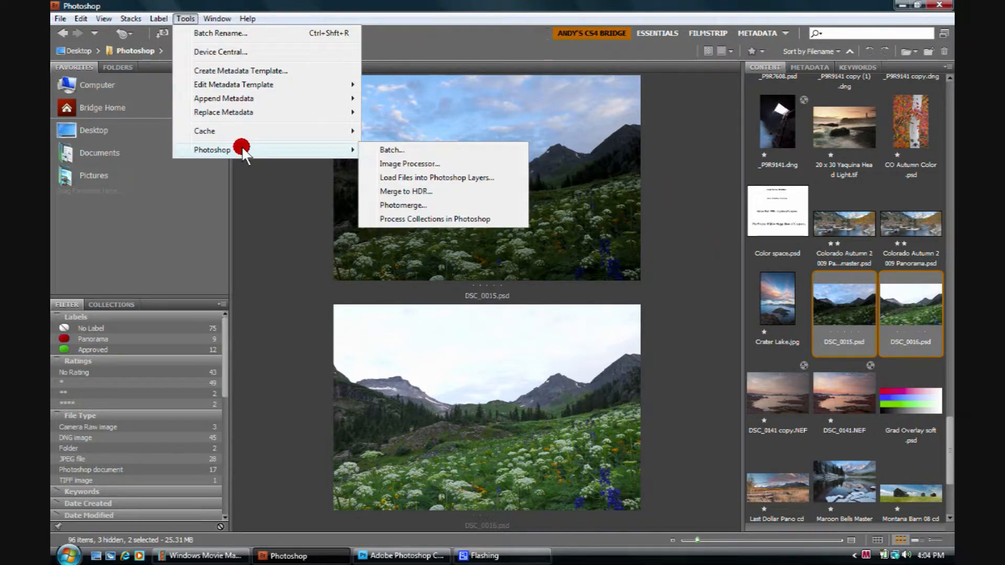
{"action": "left_click", "coordinate": [512, 177]}
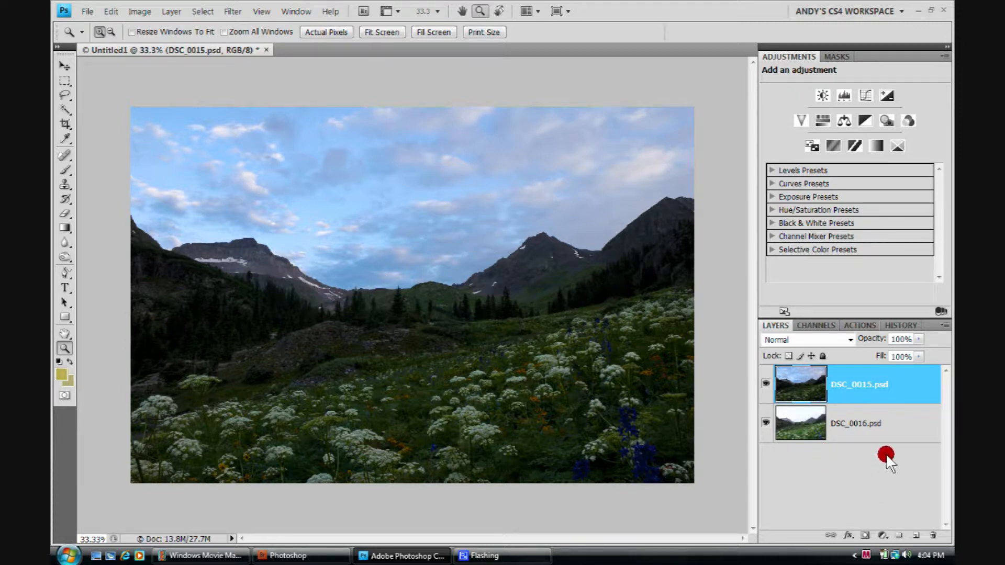
- Auto-align the DSC_0015.psd and DSC_0016.psd layers using the Auto projection
{"action": "left_click", "coordinate": [901, 421], "text": "shift"}
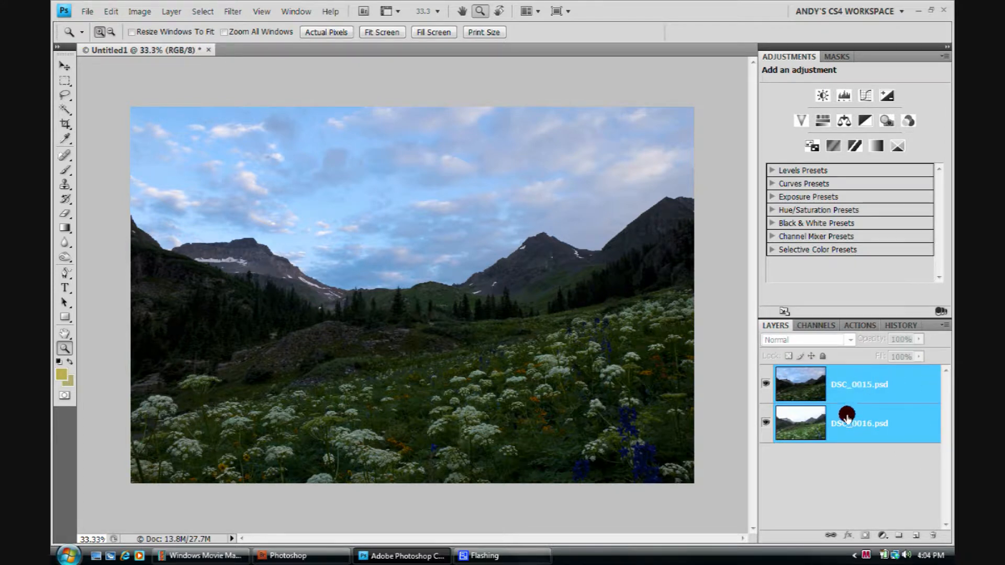
{"action": "left_click", "coordinate": [109, 14]}
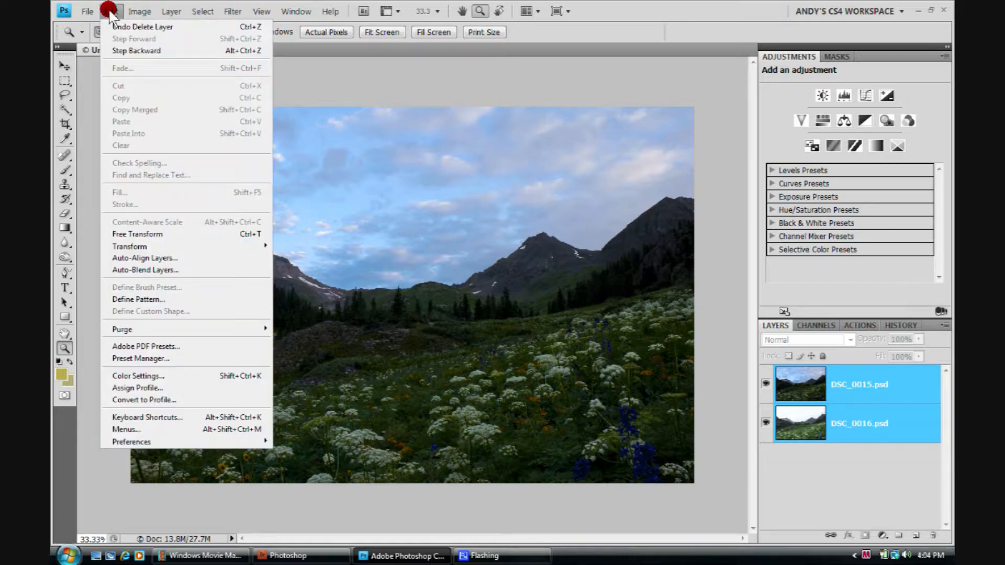
{"action": "left_click", "coordinate": [202, 266]}
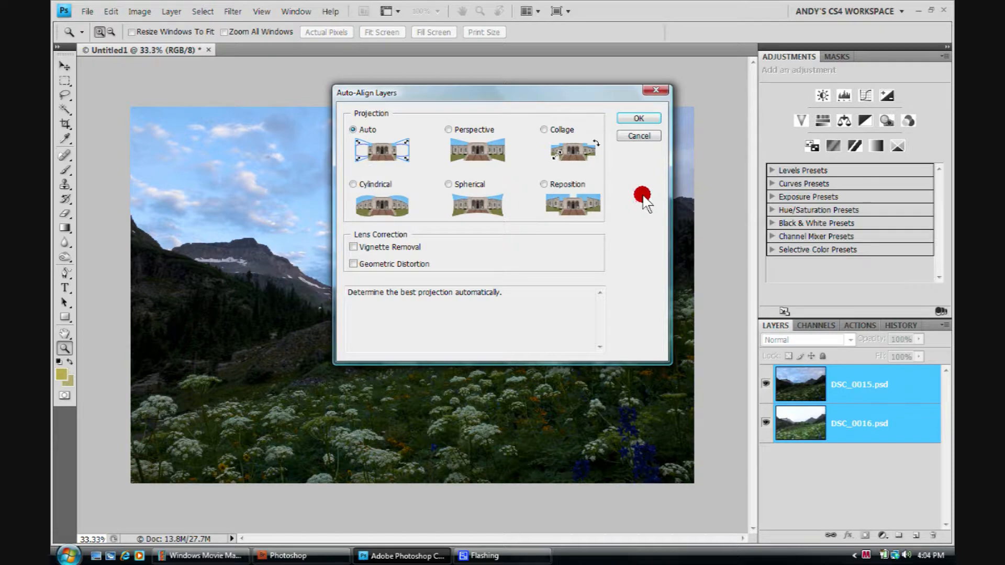
{"action": "left_click", "coordinate": [636, 120]}
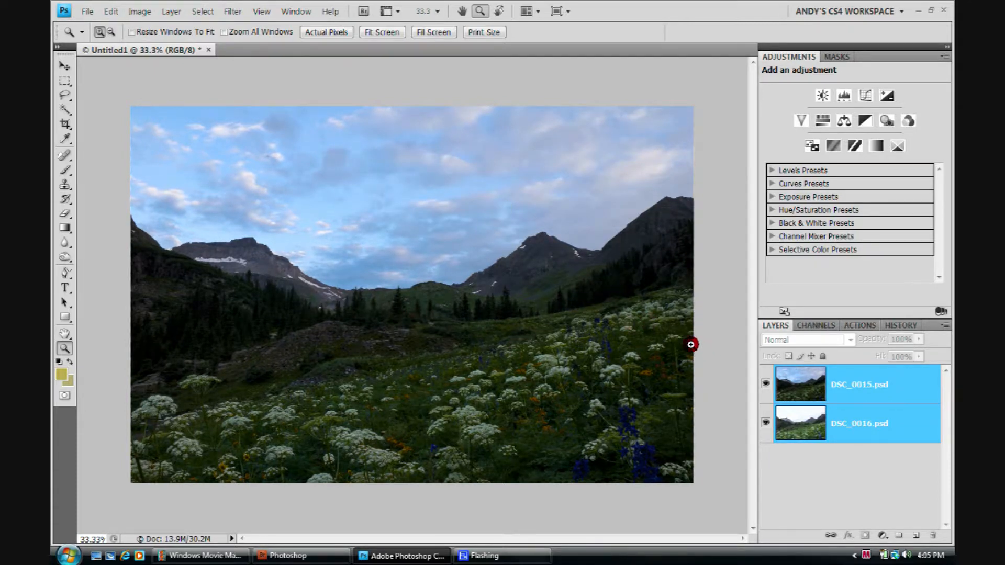
- Add a layer mask to the DSC_0015.psd layer and ready a soft Brush with black as the foreground color
{"action": "left_click", "coordinate": [884, 384]}
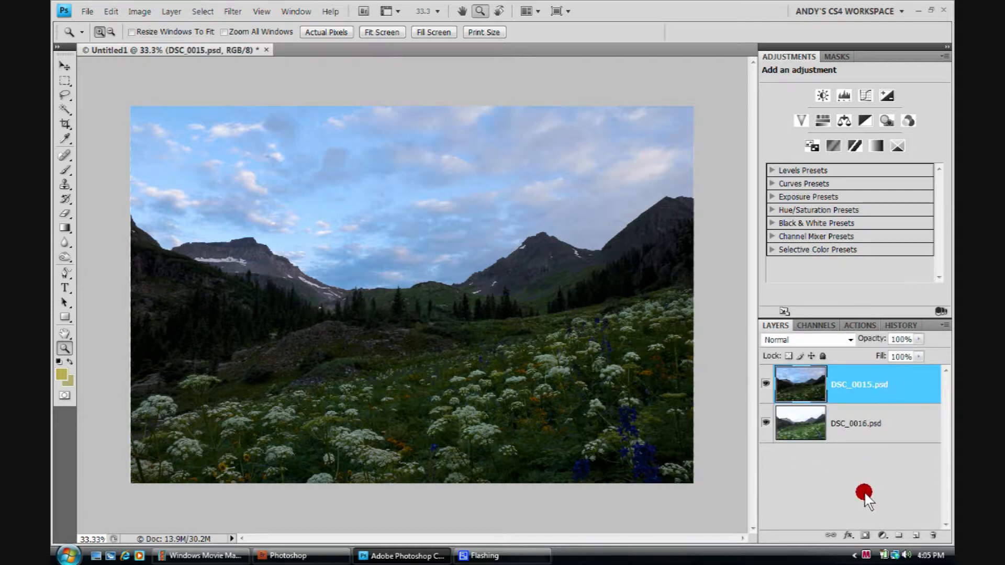
{"action": "left_click", "coordinate": [862, 534]}
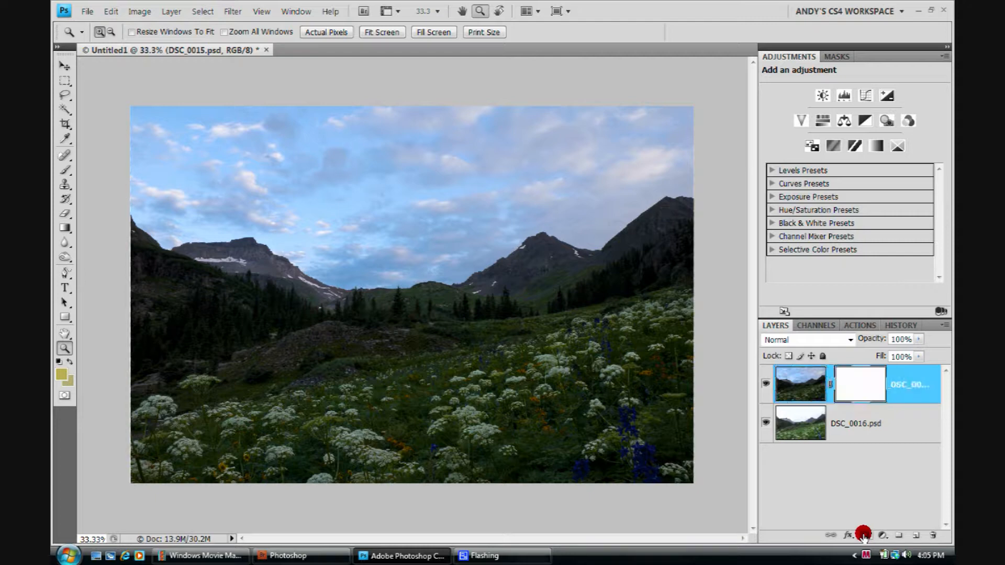
{"action": "key", "text": "b"}
{"action": "key", "text": "d"}
{"action": "key", "text": "x"}
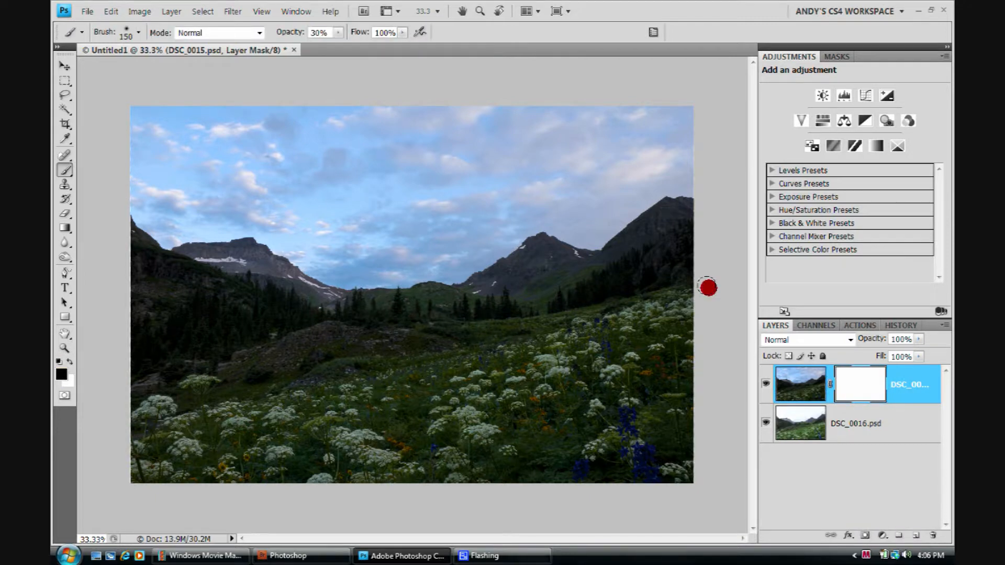
{"action": "key", "text": "z"}
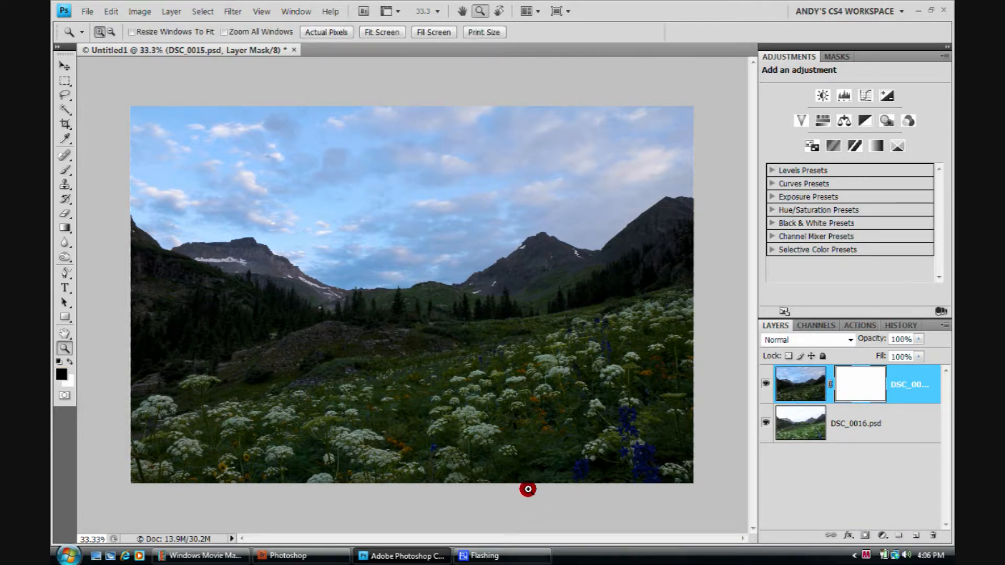
{"action": "key", "text": "b"}
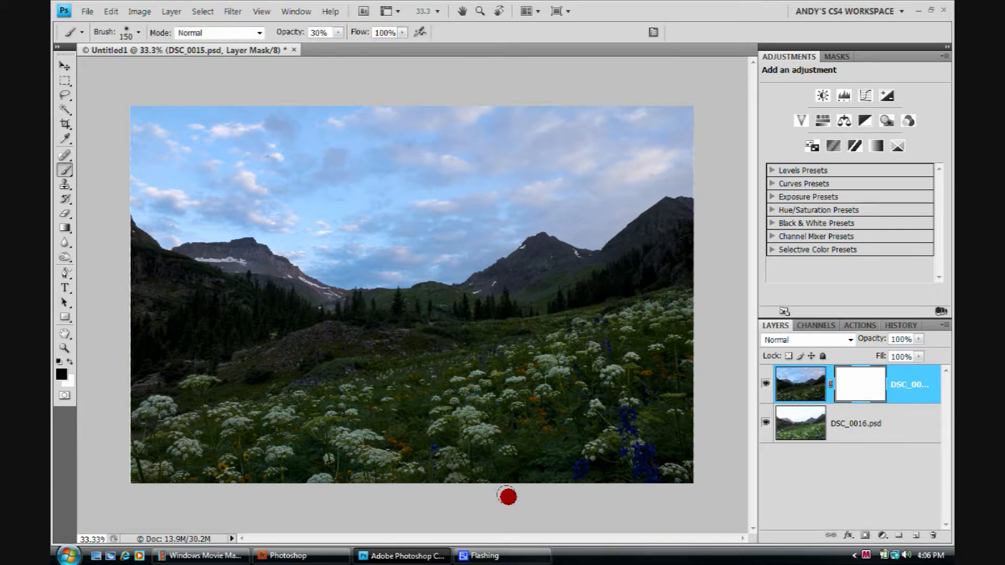
{"action": "left_click", "coordinate": [138, 33]}
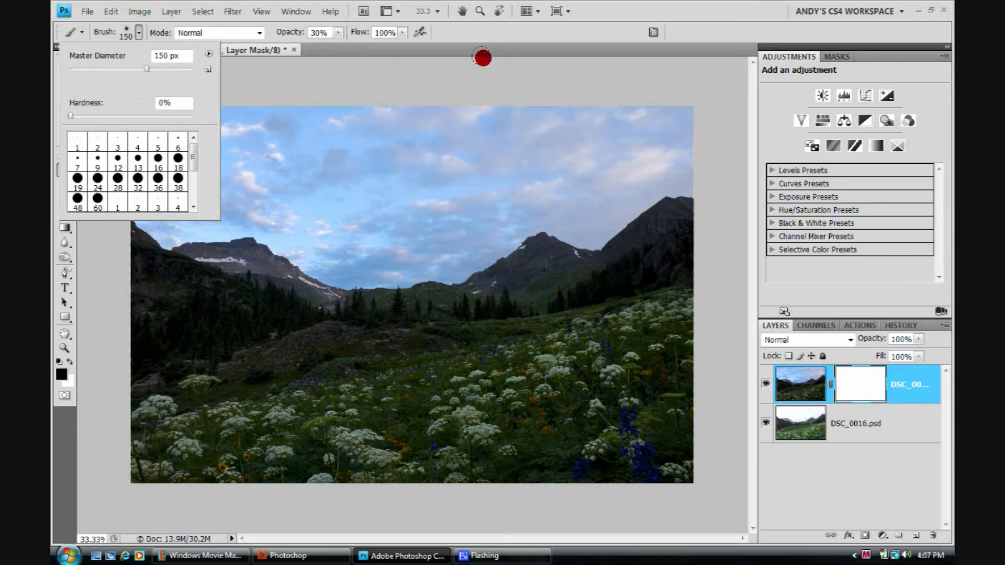
{"action": "left_click", "coordinate": [478, 56]}
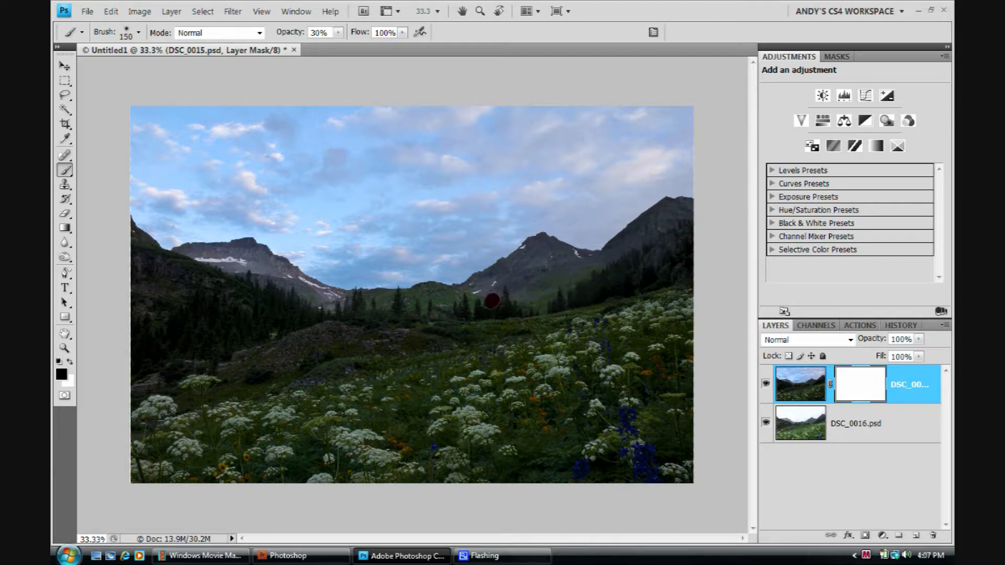
- Paint black at 30% opacity on the mask over the tree line and flower meadow, enlarging the brush to 700 px
{"action": "left_click_drag", "start_coordinate": [270, 313], "coordinate": [127, 271]}
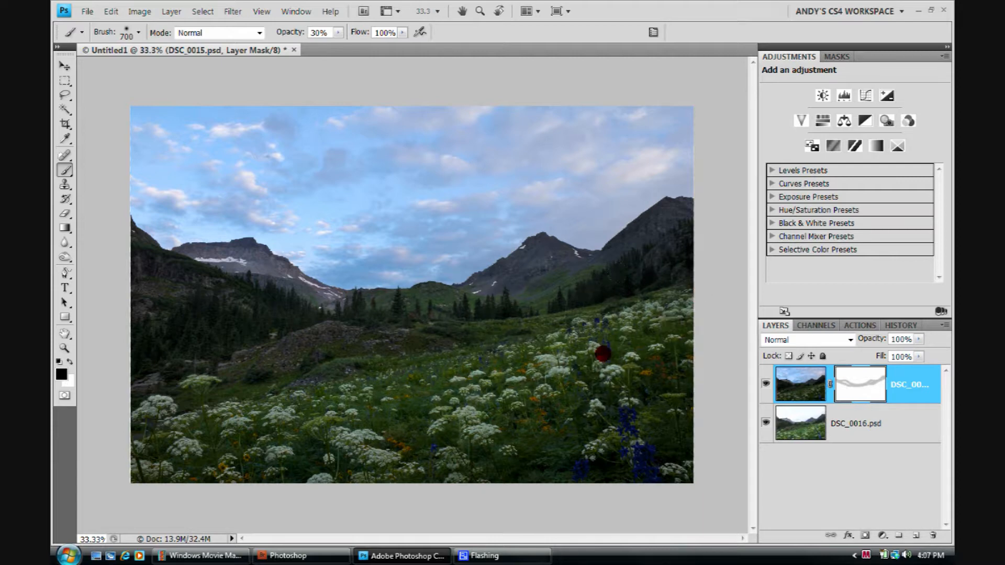
{"action": "mouse_move", "coordinate": [600, 448]}
{"action": "left_mouse_down"}
{"action": "mouse_move", "coordinate": [195, 453]}
{"action": "mouse_move", "coordinate": [636, 462]}
{"action": "mouse_move", "coordinate": [693, 395]}
{"action": "mouse_move", "coordinate": [713, 403]}
{"action": "left_mouse_up"}
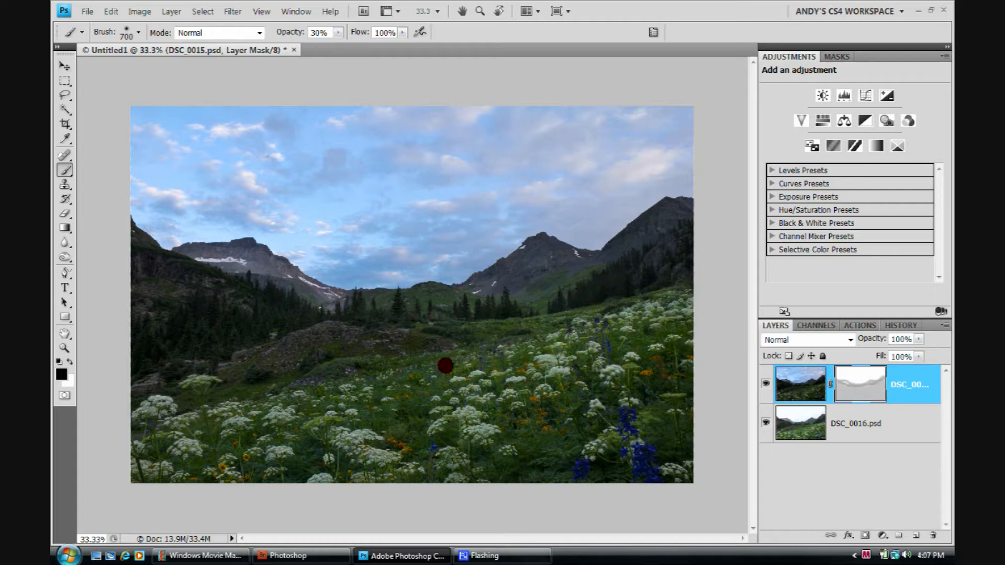
{"action": "mouse_move", "coordinate": [127, 441]}
{"action": "left_mouse_down"}
{"action": "mouse_move", "coordinate": [417, 466]}
{"action": "mouse_move", "coordinate": [695, 399]}
{"action": "mouse_move", "coordinate": [433, 415]}
{"action": "mouse_move", "coordinate": [152, 369]}
{"action": "mouse_move", "coordinate": [621, 406]}
{"action": "mouse_move", "coordinate": [652, 320]}
{"action": "mouse_move", "coordinate": [289, 403]}
{"action": "mouse_move", "coordinate": [566, 326]}
{"action": "mouse_move", "coordinate": [426, 291]}
{"action": "mouse_move", "coordinate": [480, 263]}
{"action": "mouse_move", "coordinate": [610, 314]}
{"action": "mouse_move", "coordinate": [512, 354]}
{"action": "mouse_move", "coordinate": [491, 309]}
{"action": "left_mouse_up"}
- Reduce the brush to 80 px and paint black on the mask over the slopes of the central peak
{"action": "key", "text": "bracketleft"}
{"action": "key", "text": "bracketleft"}
{"action": "key", "text": "bracketleft"}
{"action": "key", "text": "bracketleft"}
{"action": "key", "text": "bracketleft"}
{"action": "key", "text": "bracketleft"}
{"action": "key", "text": "bracketleft"}
{"action": "key", "text": "bracketleft"}
{"action": "key", "text": "bracketleft"}
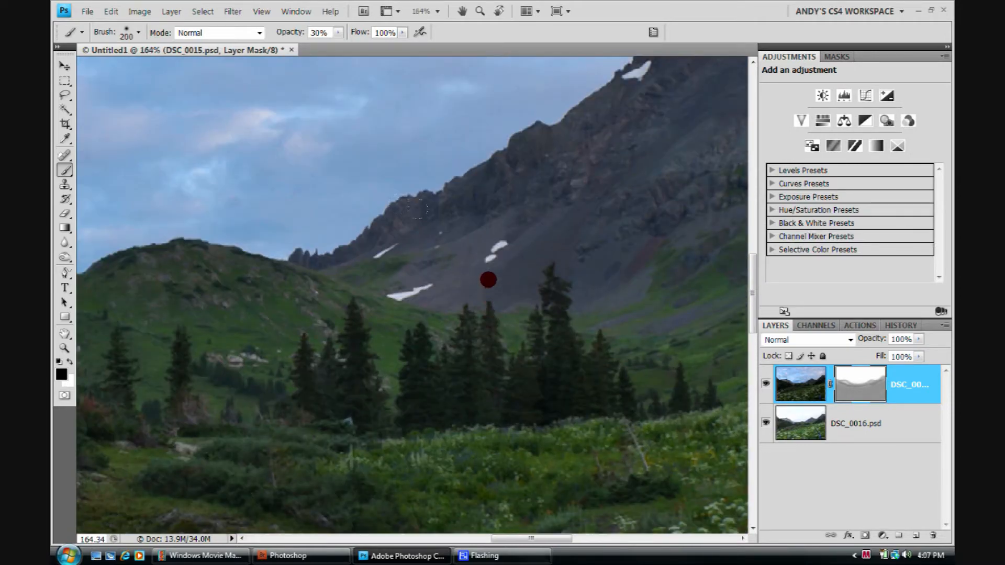
{"action": "left_click_drag", "start_coordinate": [527, 250], "coordinate": [263, 364]}
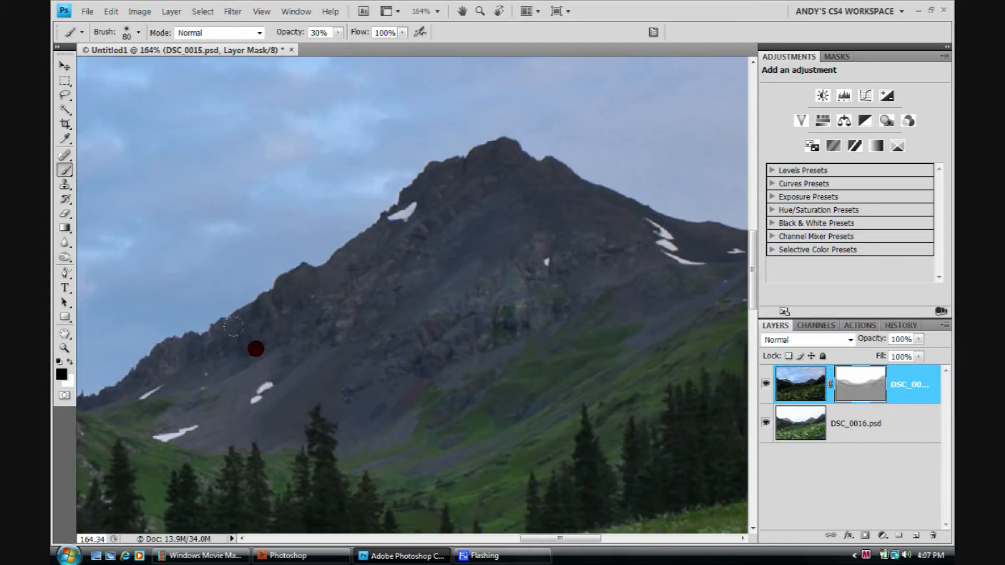
{"action": "mouse_move", "coordinate": [321, 271]}
{"action": "left_mouse_down"}
{"action": "mouse_move", "coordinate": [471, 159]}
{"action": "mouse_move", "coordinate": [658, 250]}
{"action": "mouse_move", "coordinate": [620, 272]}
{"action": "mouse_move", "coordinate": [325, 284]}
{"action": "mouse_move", "coordinate": [341, 494]}
{"action": "left_mouse_up"}
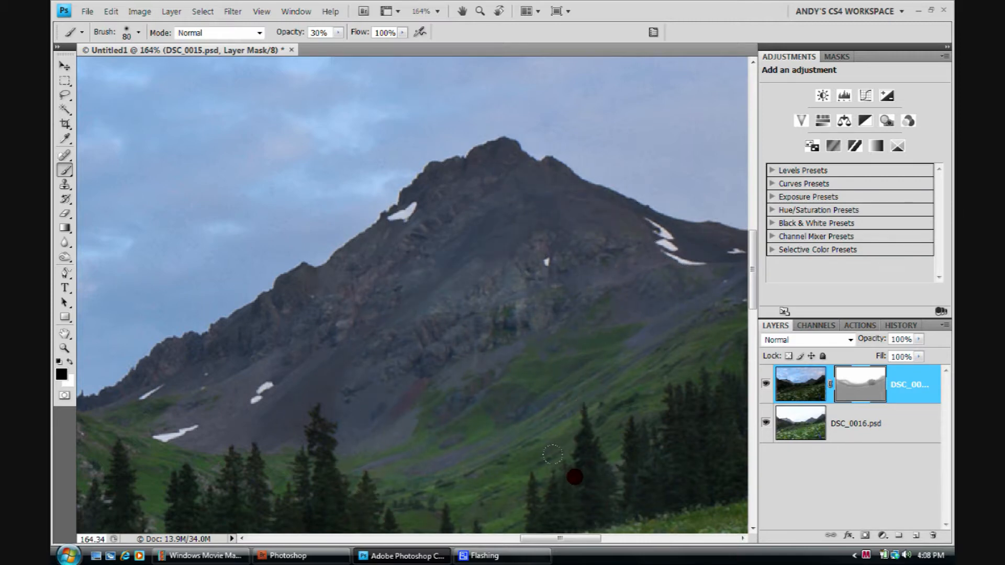
- Enlarge the brush for broader painting on the DSC_0015.psd layer mask
{"action": "scroll", "coordinate": [571, 475], "scroll_direction": "down", "scroll_amount": 5}
{"action": "scroll", "coordinate": [568, 407], "scroll_direction": "down", "scroll_amount": 2}
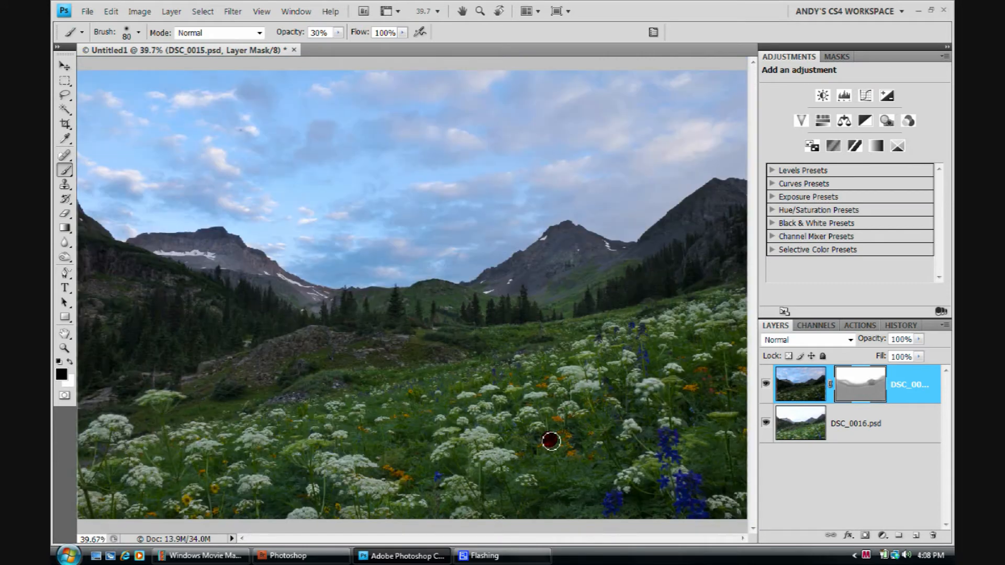
{"action": "key", "text": "bracketright"}
{"action": "key", "text": "bracketright"}
{"action": "key", "text": "bracketright"}
{"action": "key", "text": "bracketright"}
{"action": "key", "text": "bracketright"}
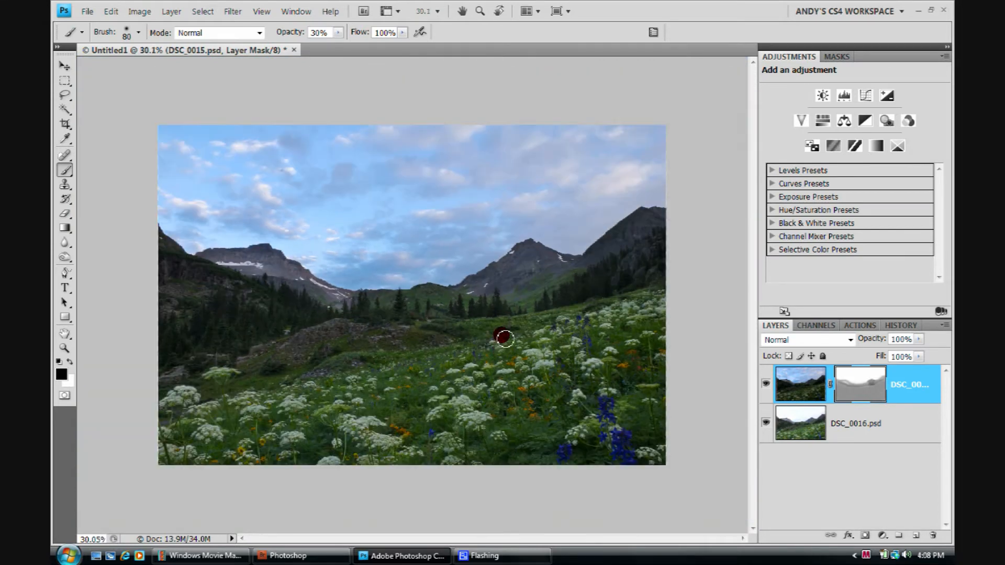